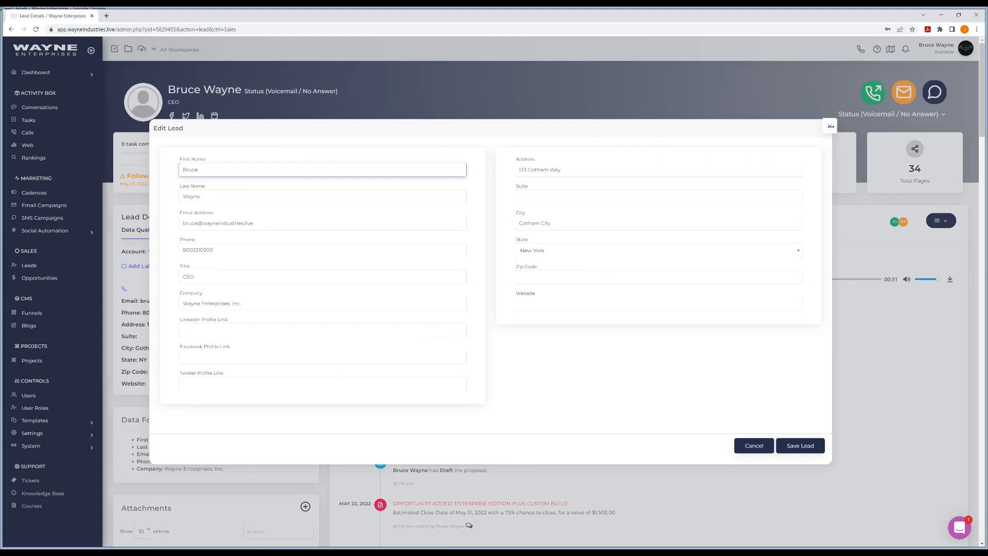
- Close the lead's edit form without saving and open the Data Fields template list
click(830, 125)
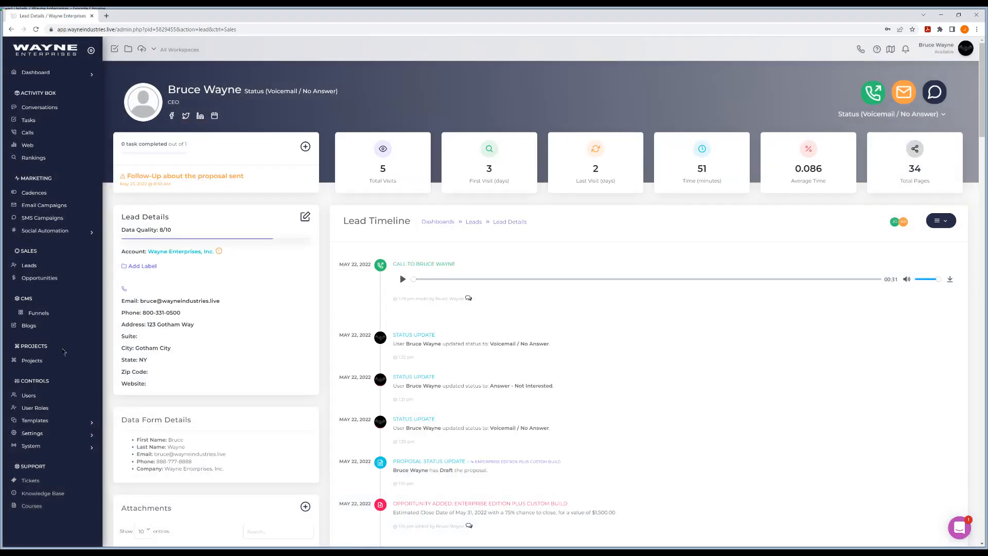
click(38, 421)
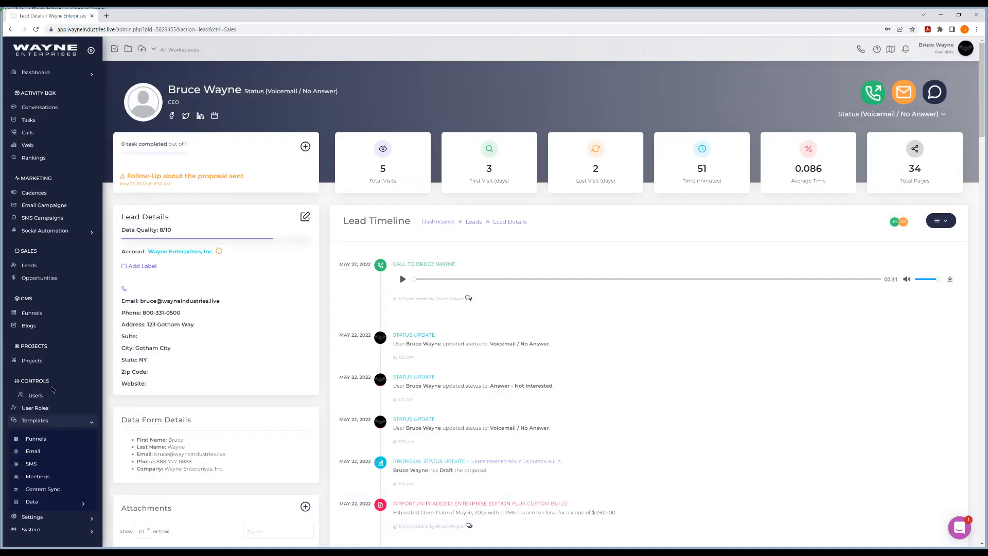
scroll(41, 412, down, 1)
click(40, 447)
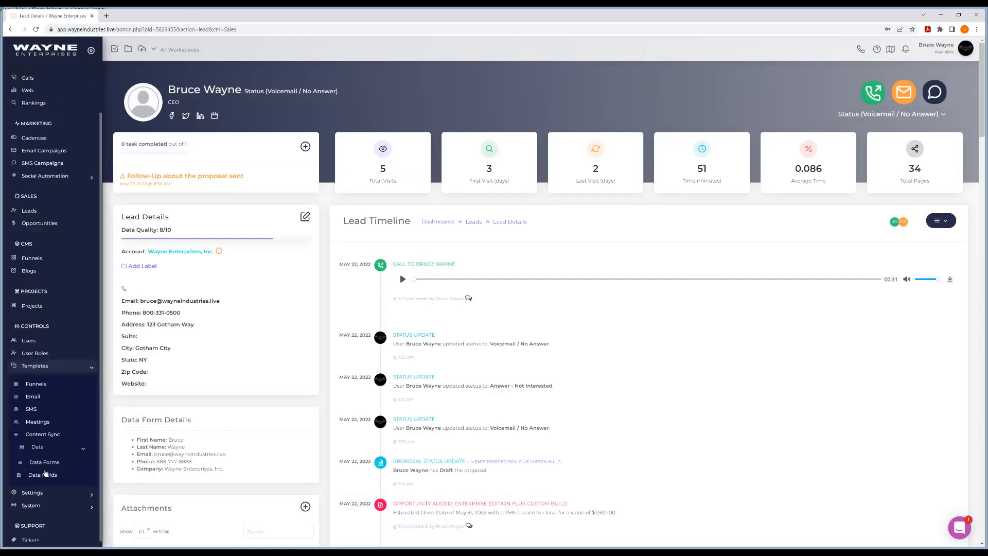
click(45, 474)
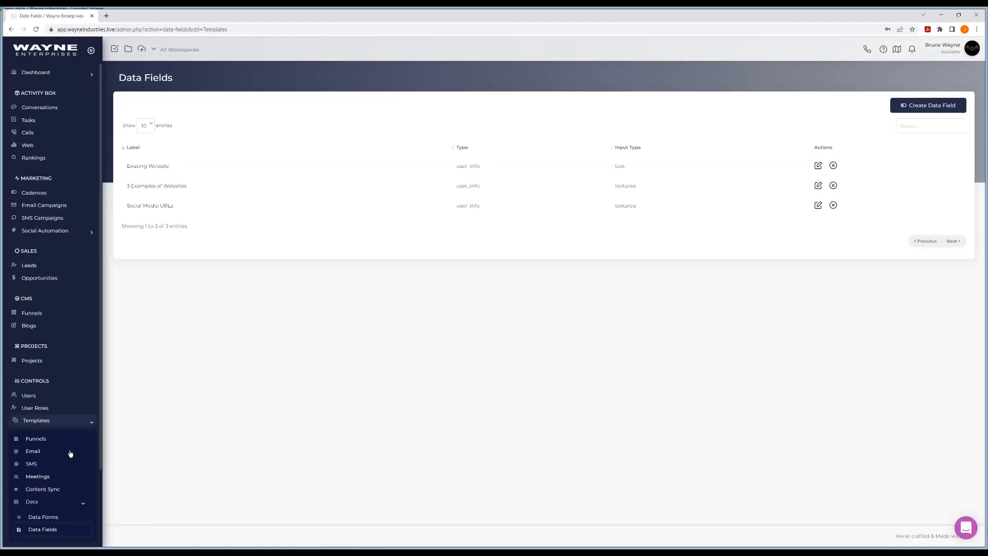
scroll(61, 456, down, 2)
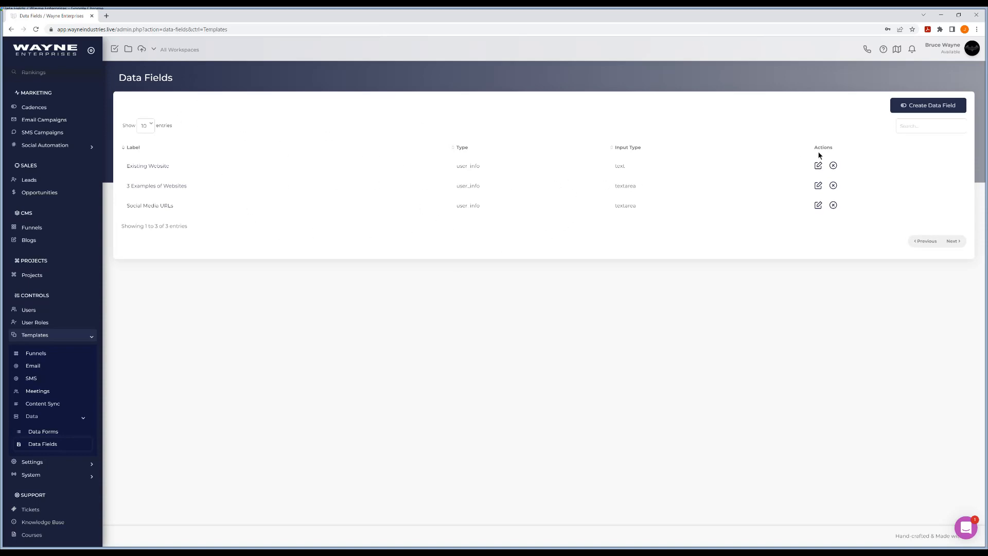
- Create a data field named "GMB Profile" with type Leads and input type Text Input
click(909, 108)
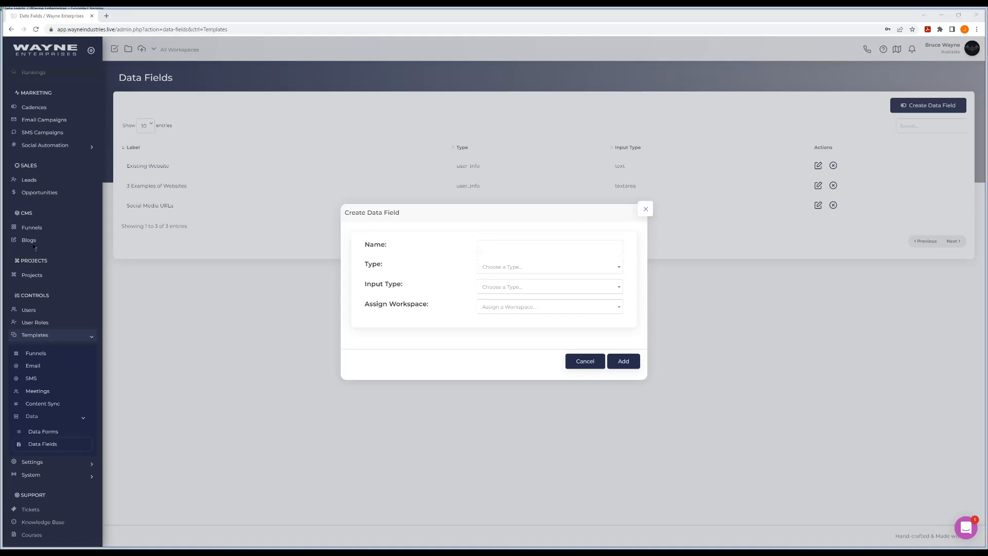
click(494, 249)
text(GMB Profile)
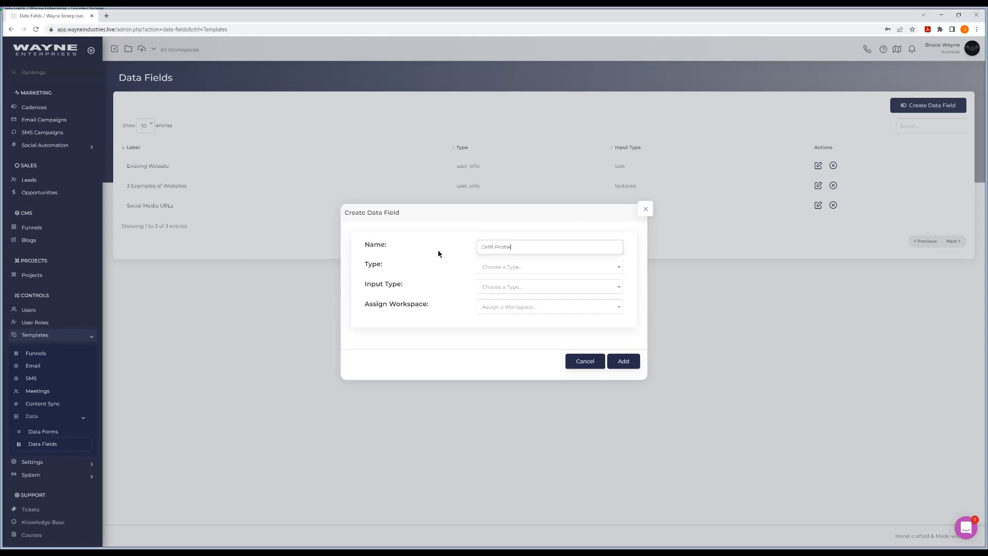
click(503, 269)
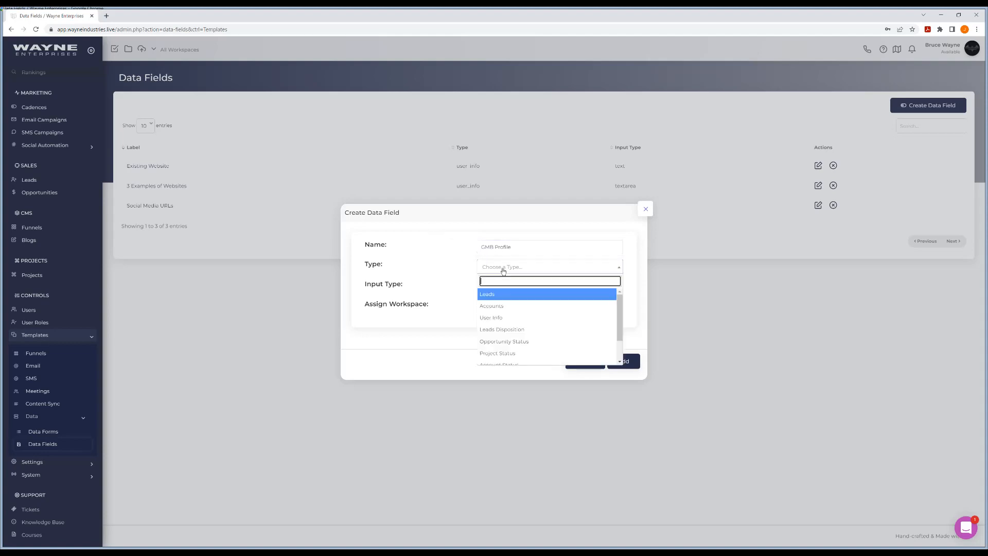
click(496, 296)
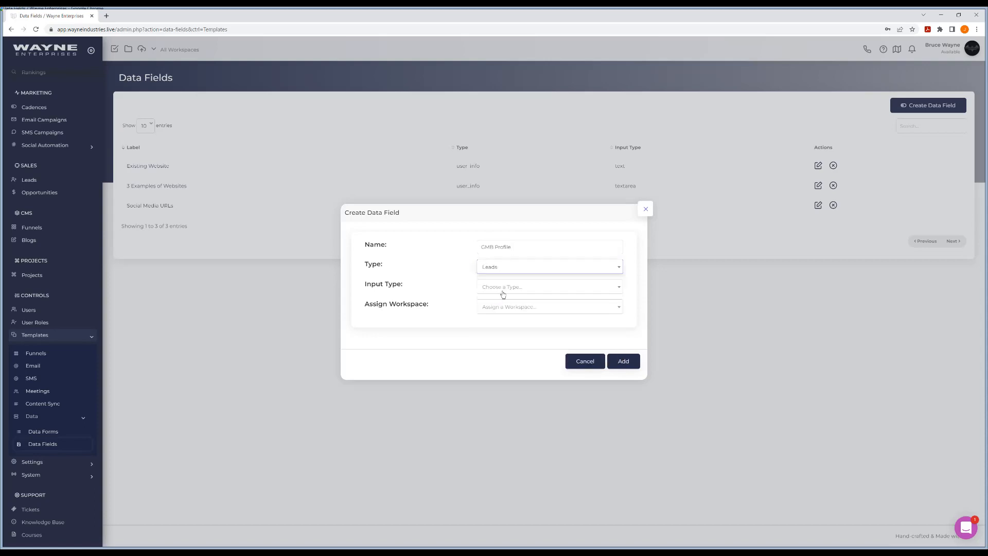
click(504, 293)
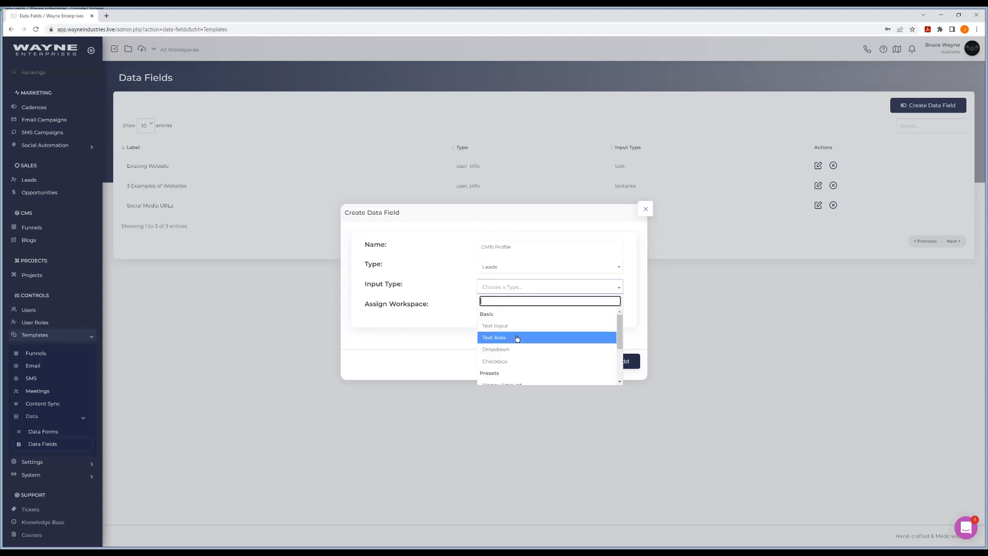
scroll(517, 338, down, 2)
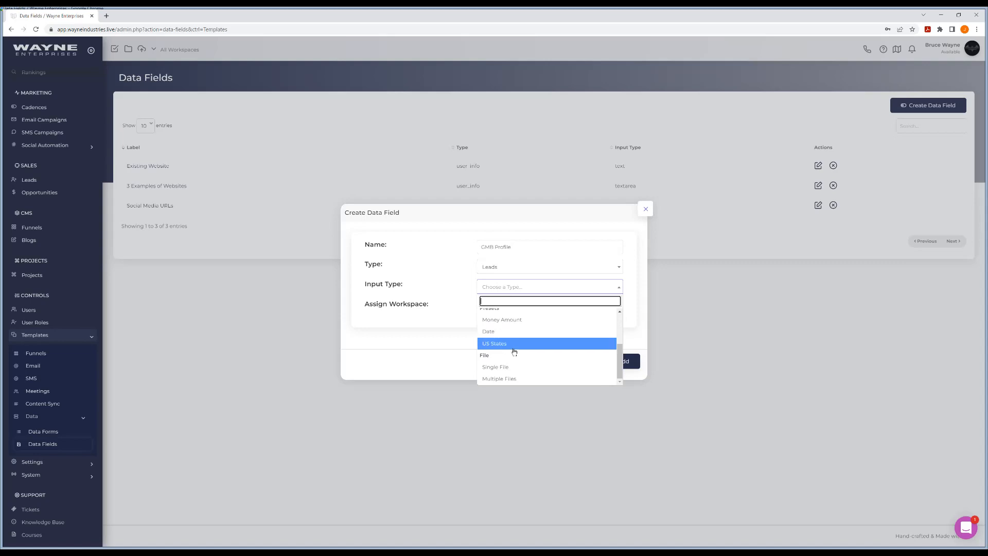
scroll(514, 351, up, 3)
click(505, 328)
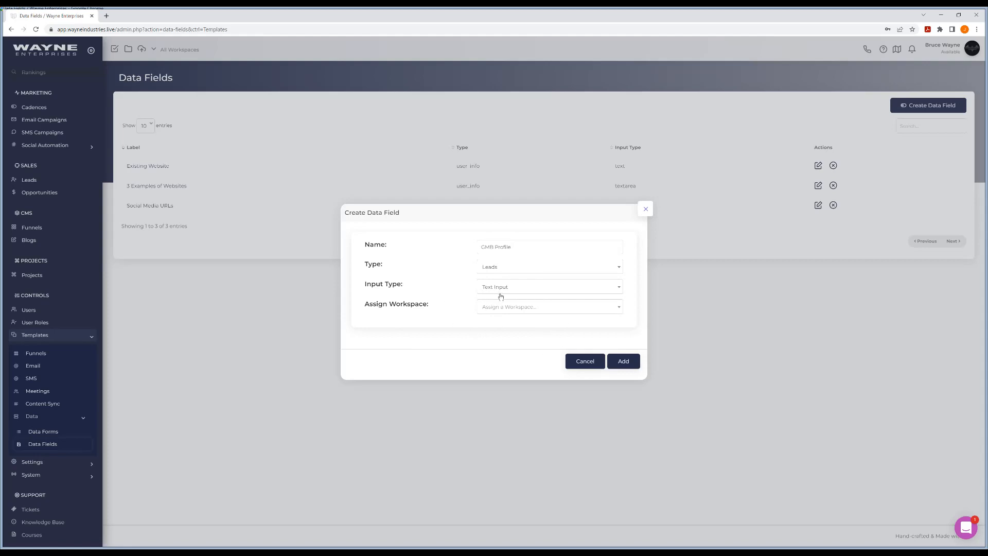
click(629, 362)
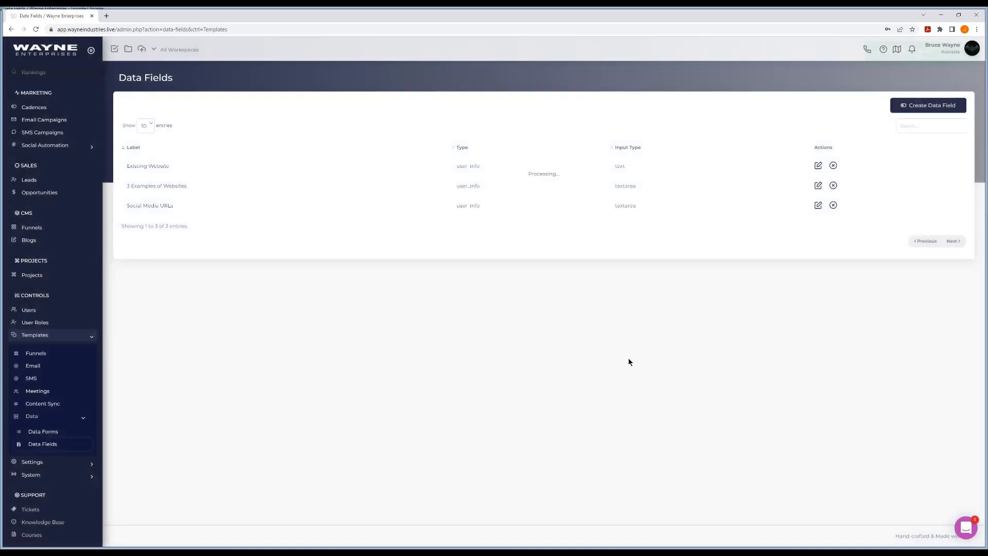
- Assign the GMB Profile field to the Additional Details group and enable access for the Support User Role
click(147, 189)
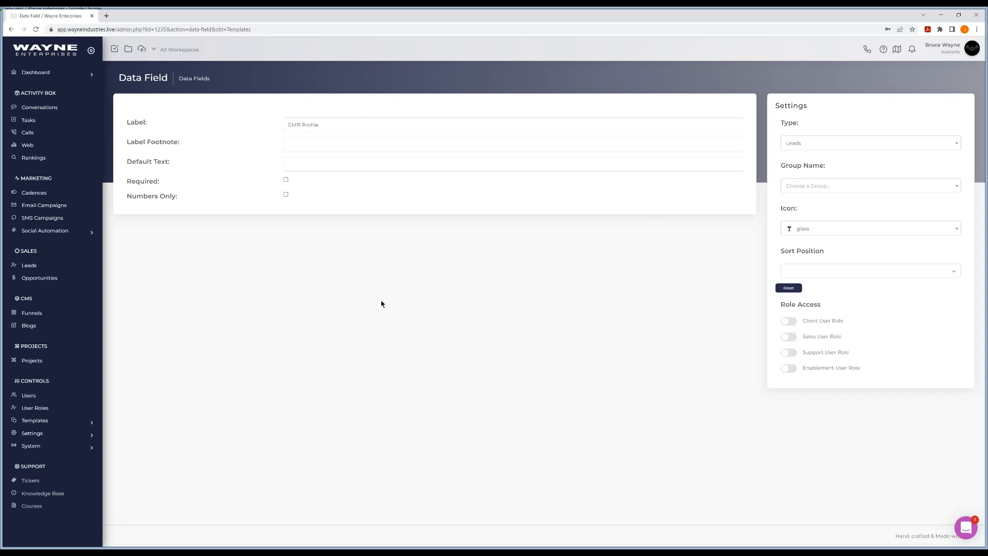
click(816, 190)
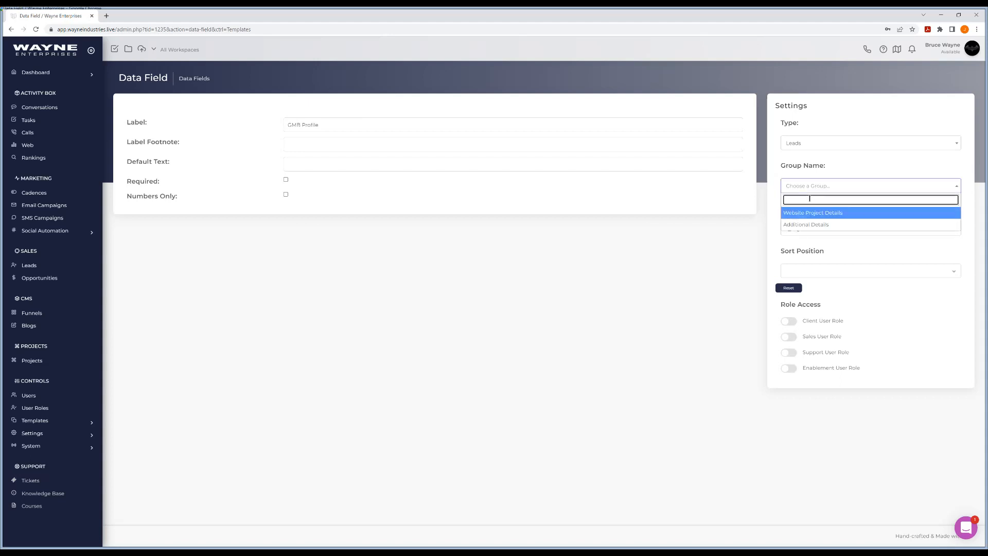
click(806, 225)
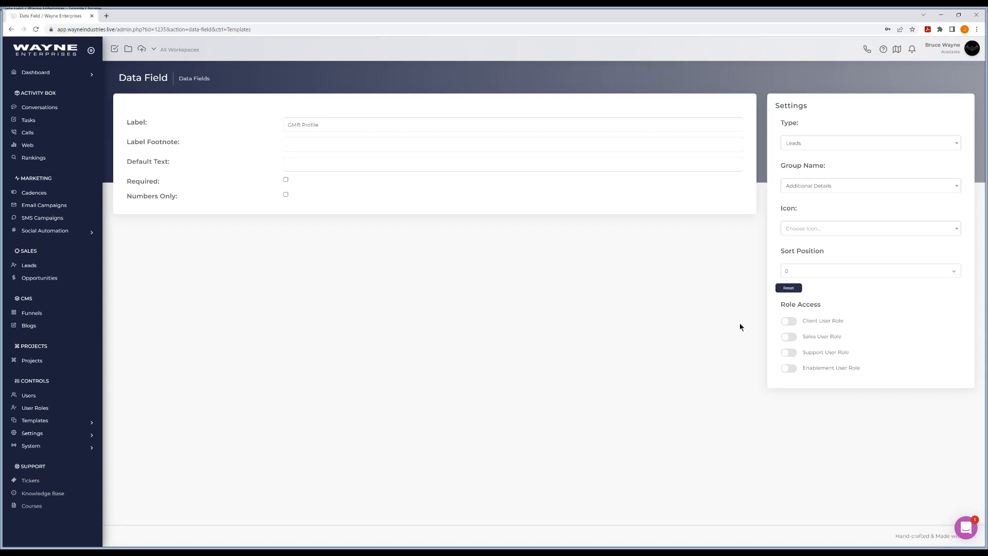
click(793, 354)
- Return to the data field list and create a field named "Current CMS" with type Leads and input type Text Input
click(194, 79)
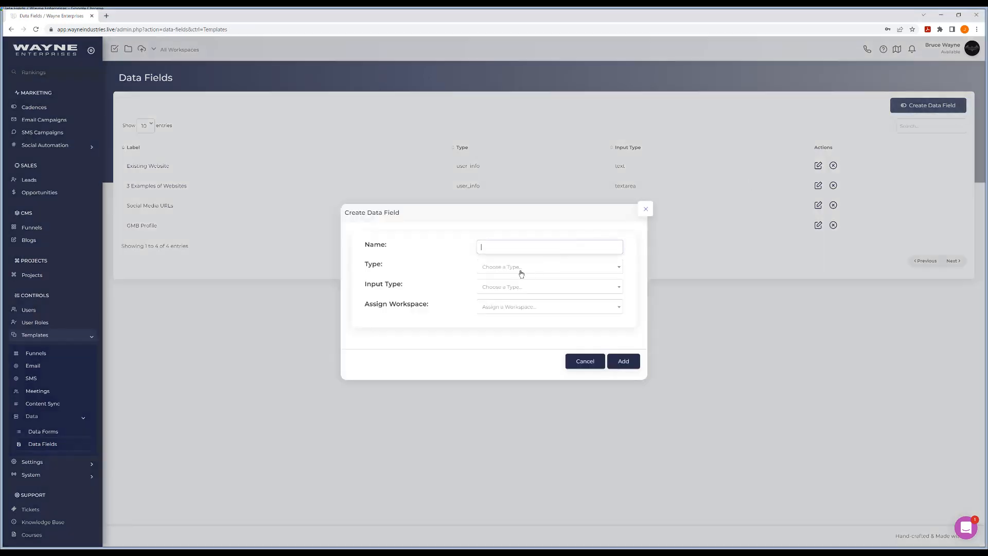
click(505, 284)
click(502, 294)
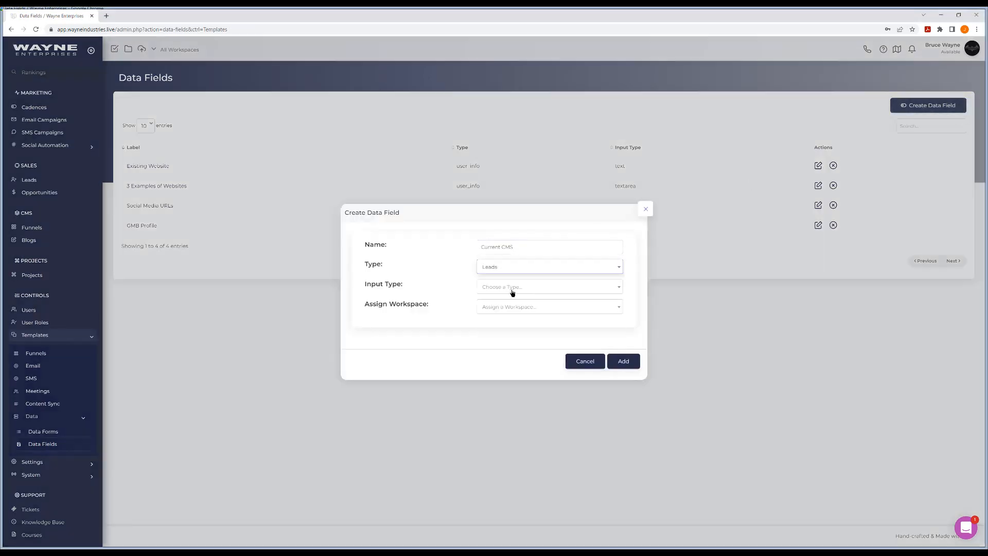
click(512, 292)
click(503, 324)
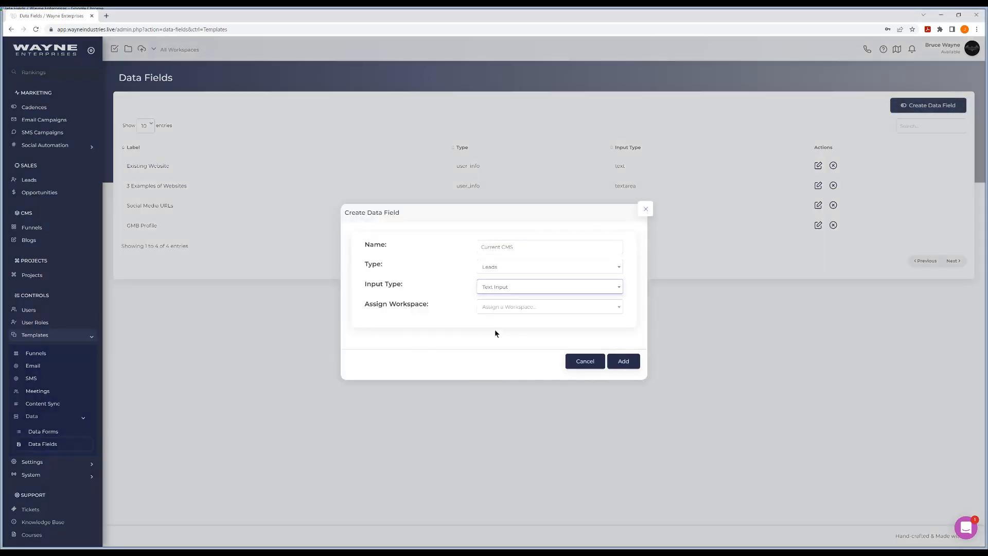
click(622, 361)
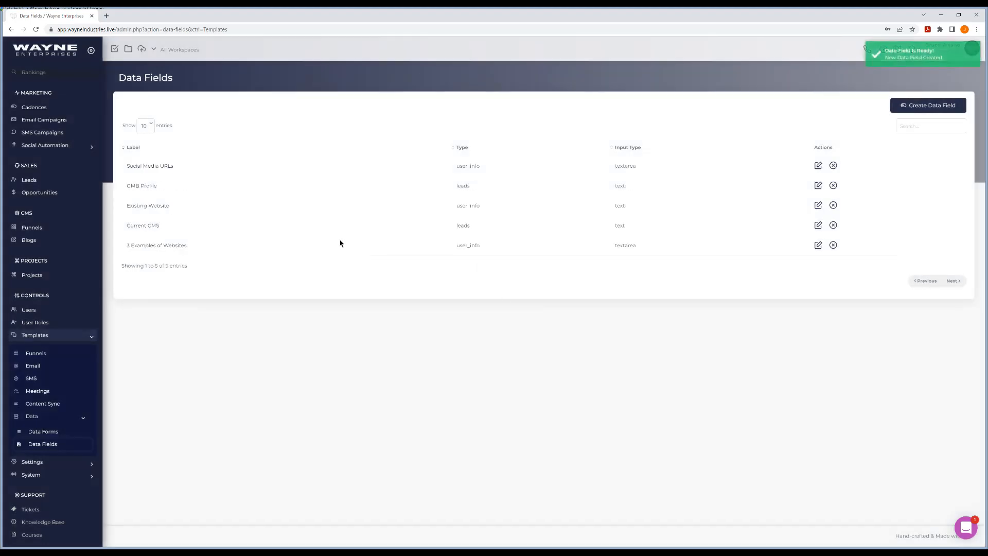
- Assign the Current CMS field to the Additional Details group and enable access for the Support User Role
click(147, 226)
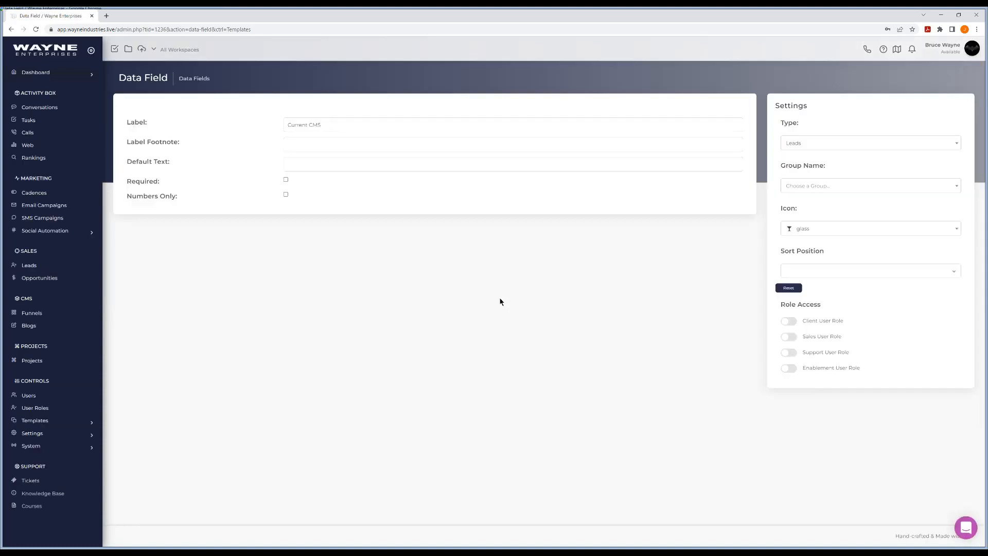
click(848, 186)
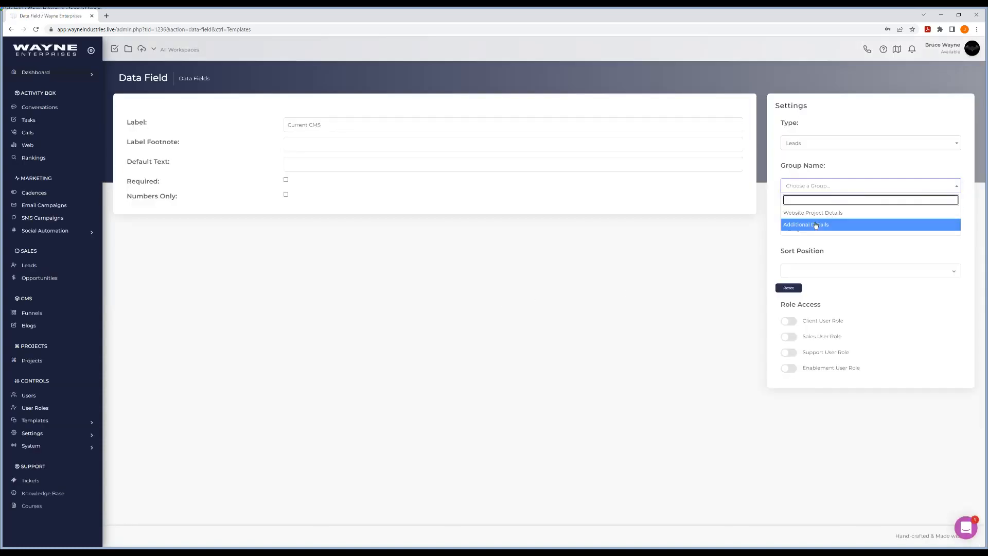
click(814, 224)
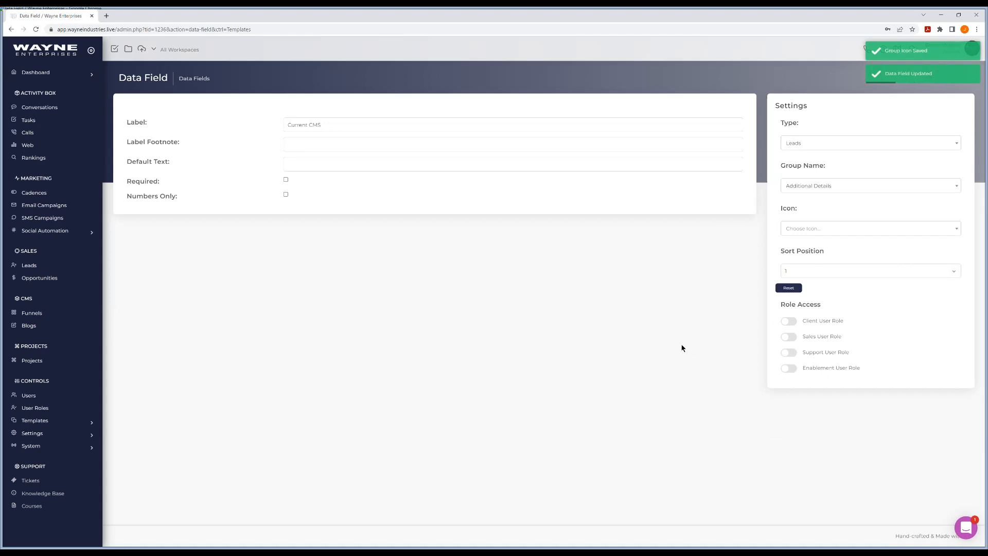
click(793, 352)
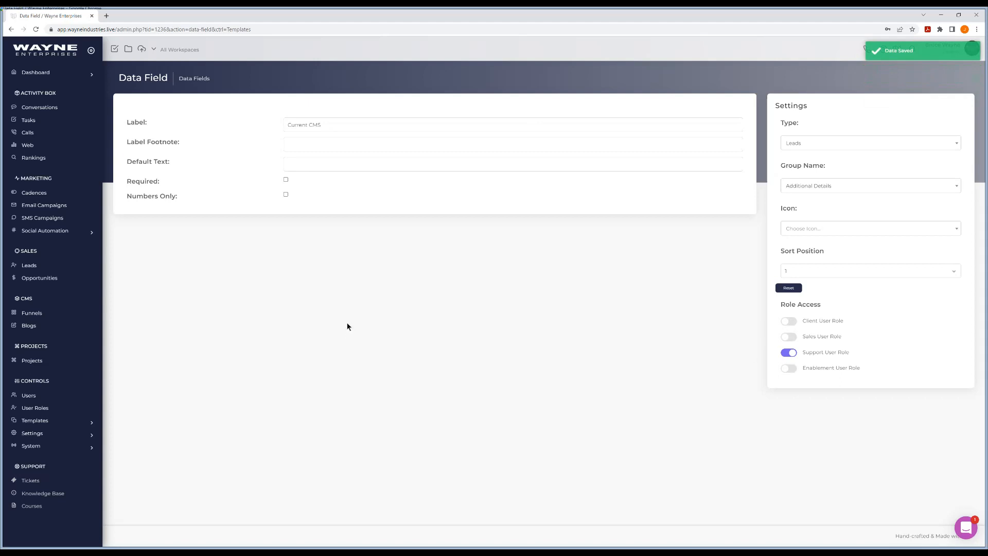
- Switch to the account with the Support User Role and open the first lead's edit form to check its Additional Details fields
click(30, 396)
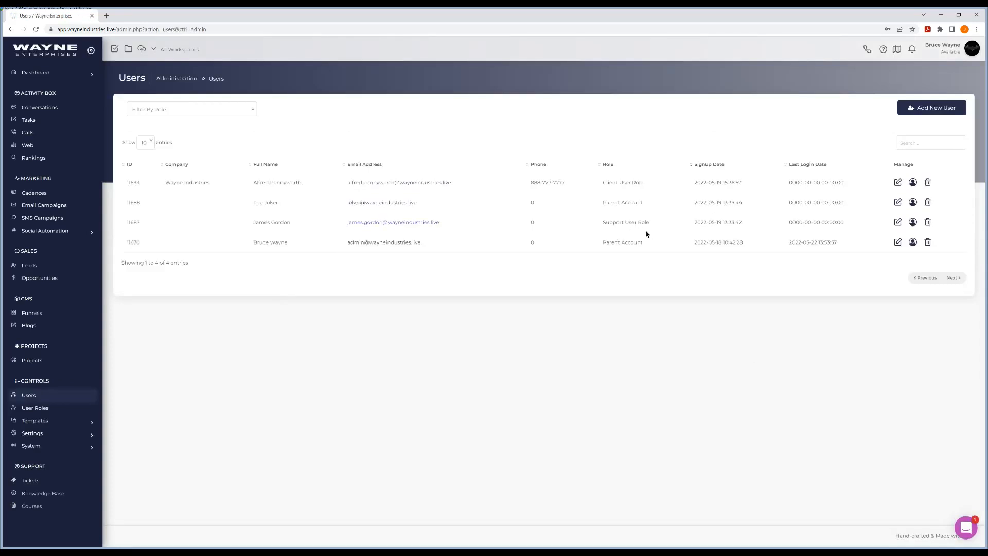
click(366, 224)
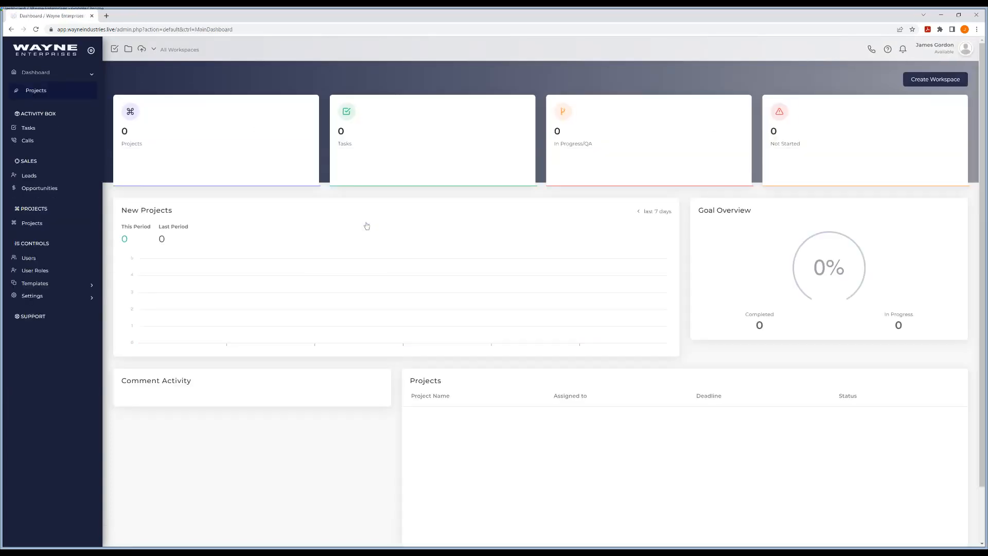
click(38, 174)
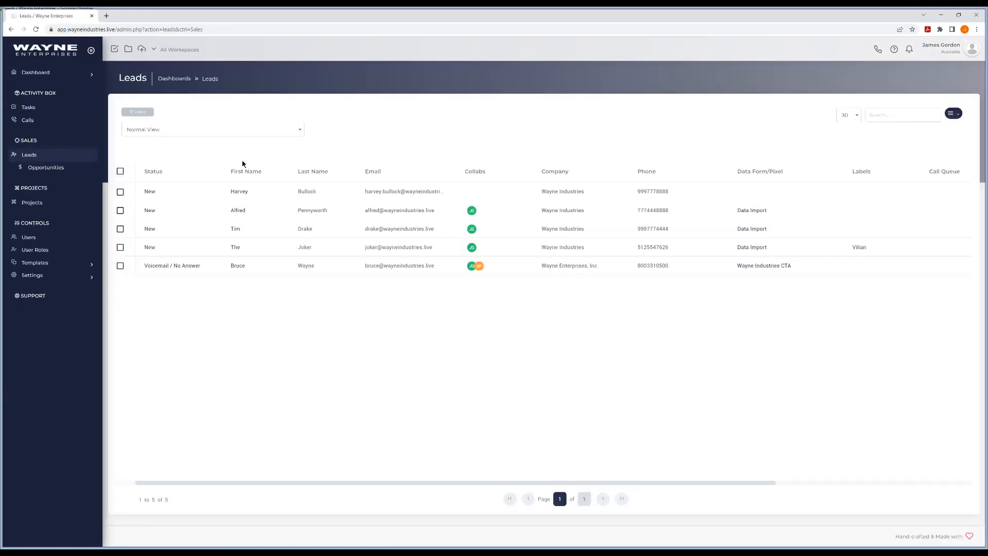
click(240, 192)
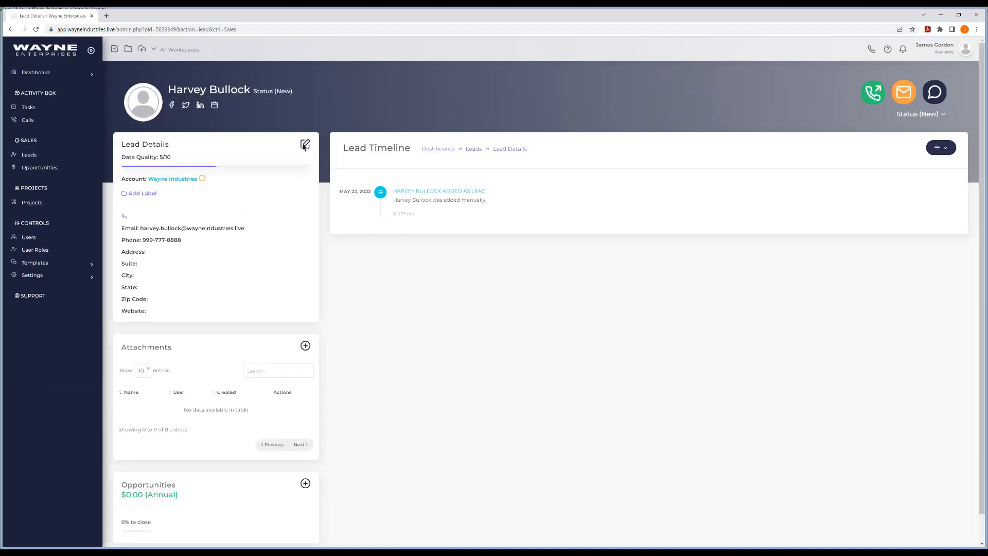
click(306, 144)
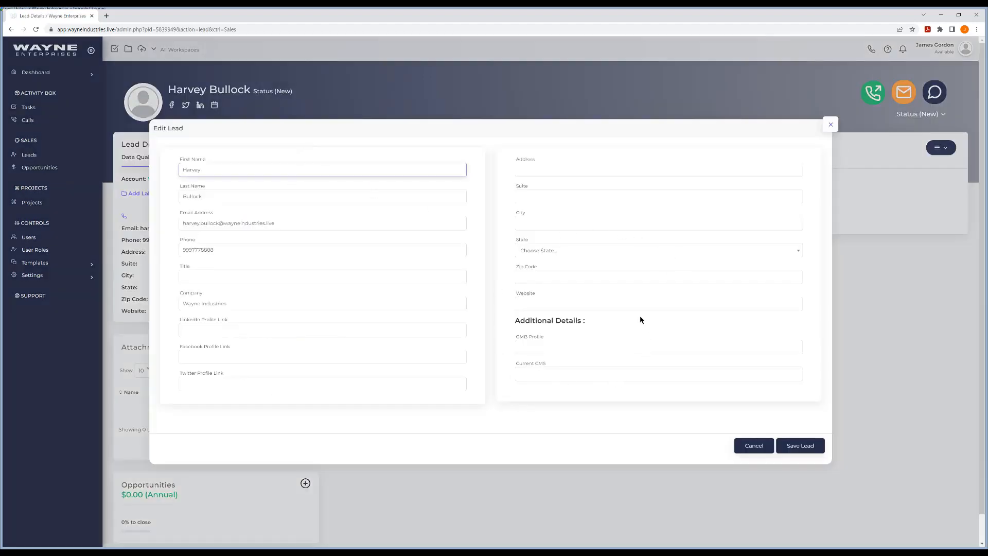